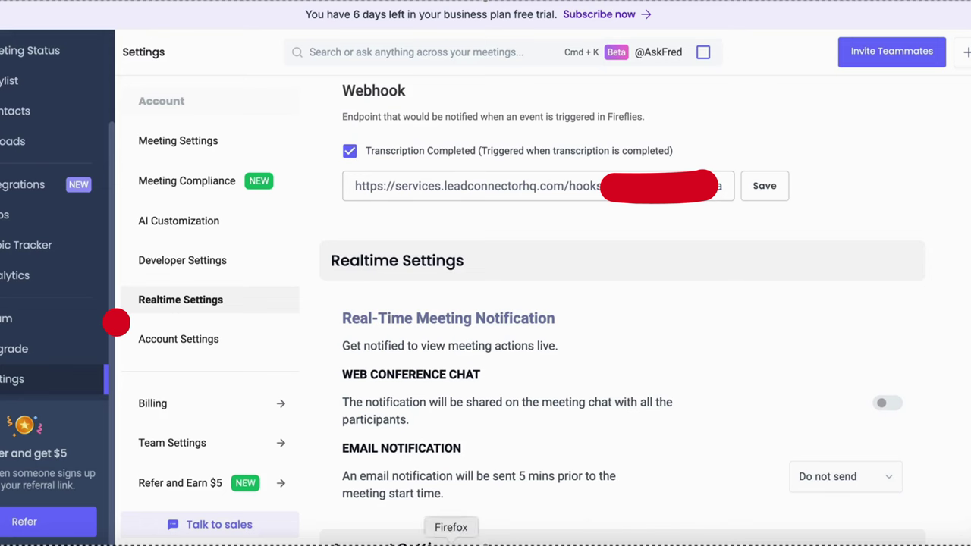
Step: Switch to the workflow builder in Firefox and review the FireFlies Webhook Handler trigger's inbound webhook settings and mapping reference
left_click(451, 543)
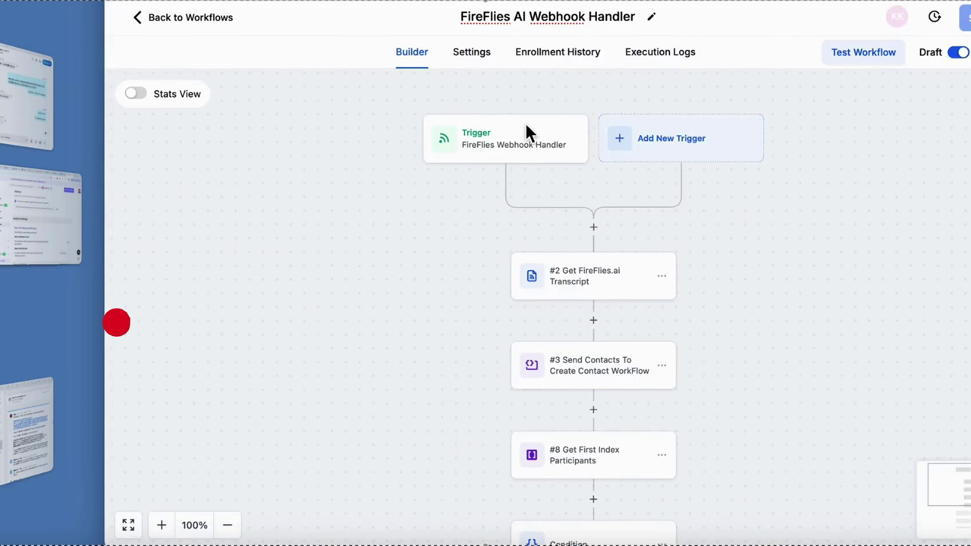
left_click(521, 144)
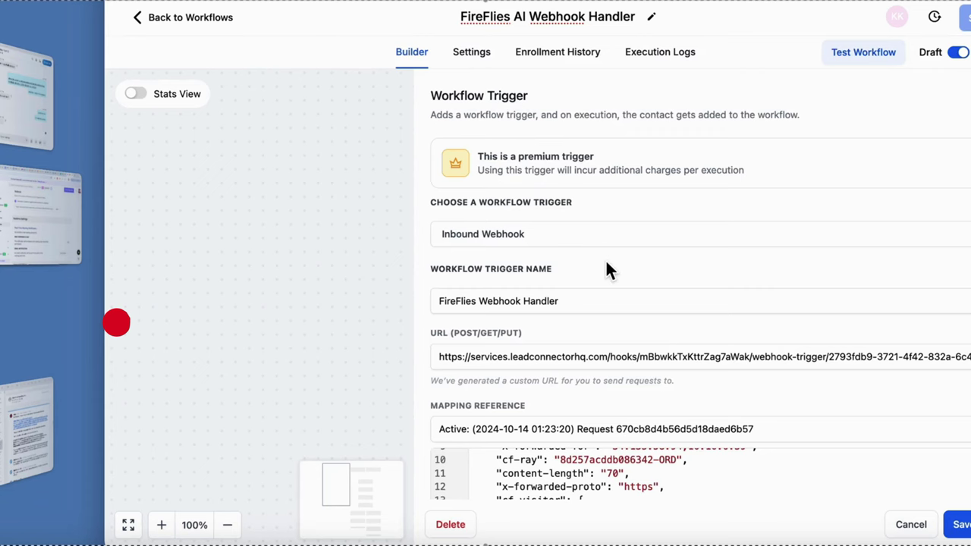
scroll(607, 266, "down", 3)
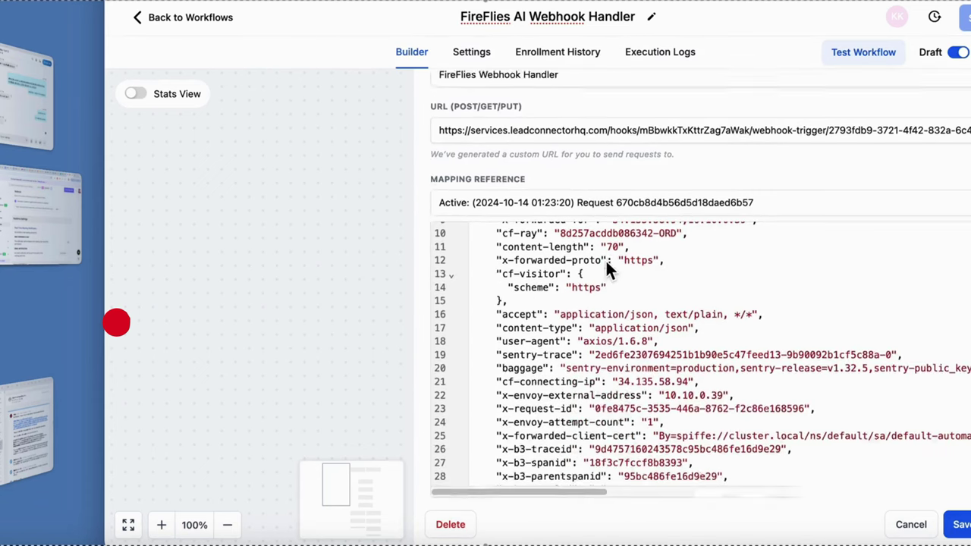
scroll(607, 265, "up", 5)
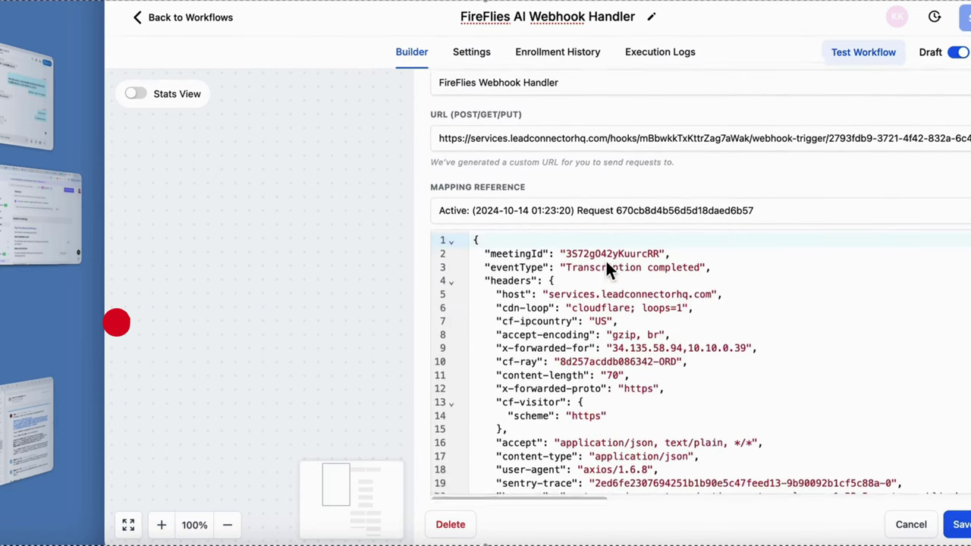
scroll(591, 117, "up", 3)
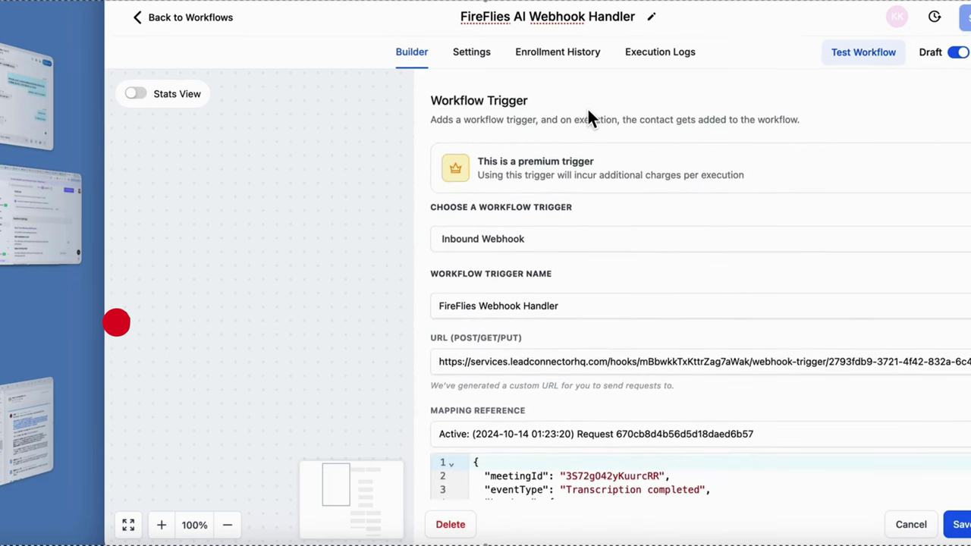
scroll(590, 118, "down", 1)
scroll(592, 117, "down", 1)
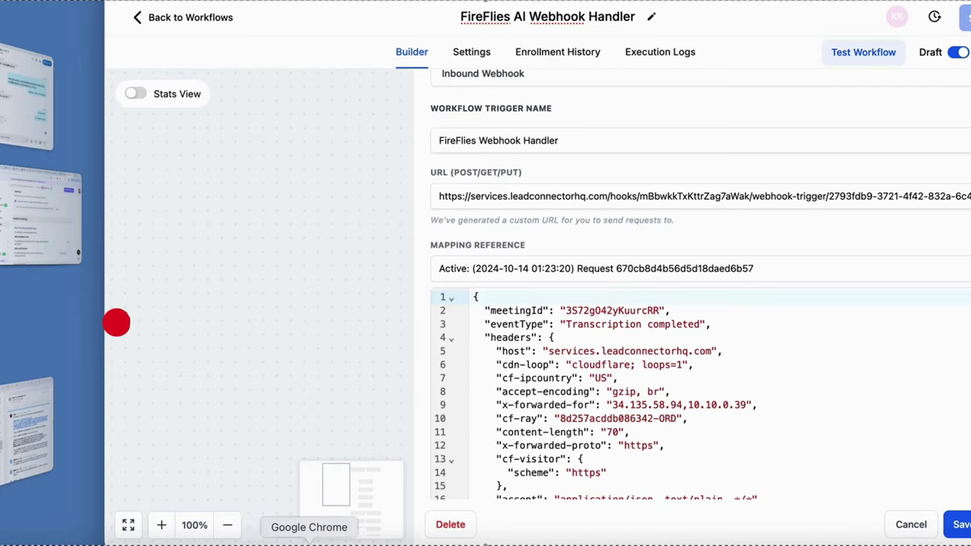
Step: Check the transcription-completed webhook URL in the Fireflies settings in Chrome, and return to the workflow in Firefox
left_click(309, 540)
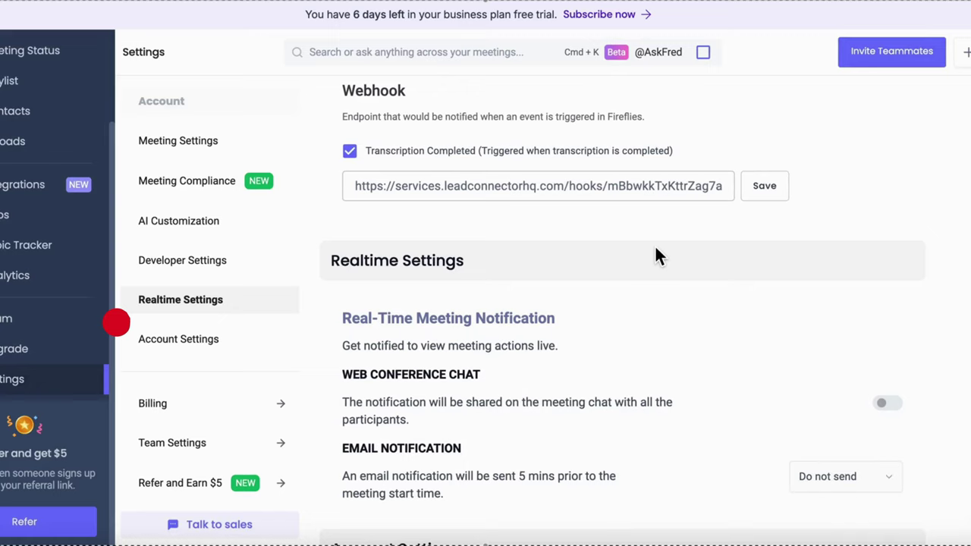
left_click(641, 186)
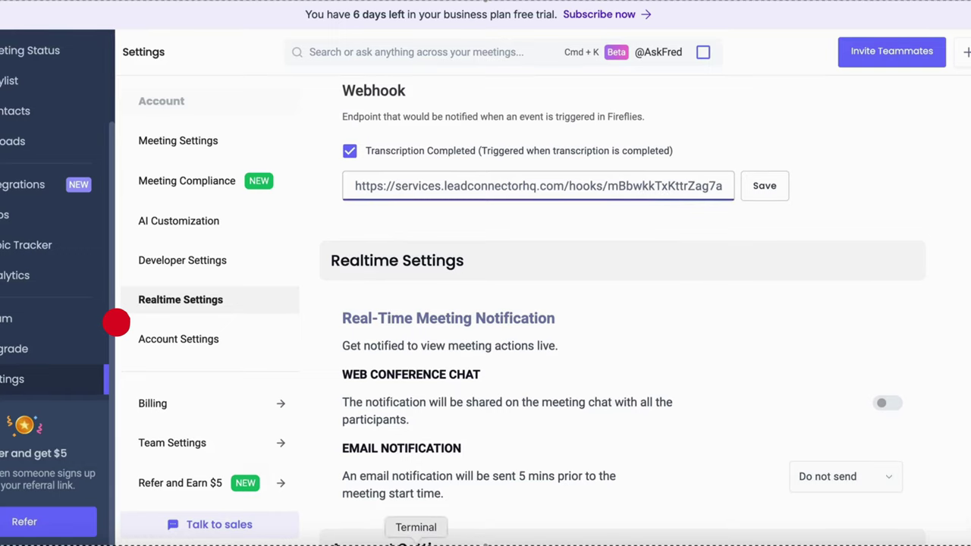
left_click(450, 540)
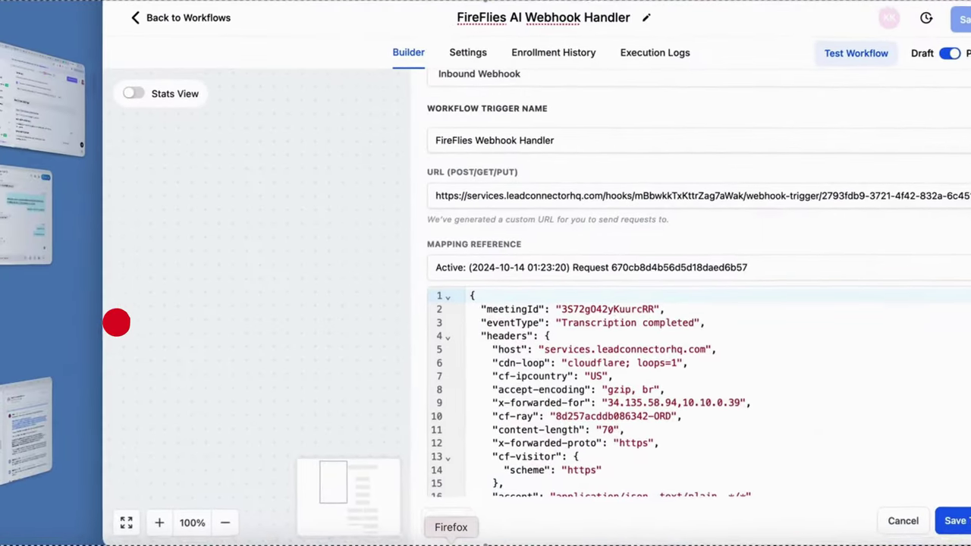
Step: Examine the trigger's sample request payload, highlighting the meetingId key and its value, and close the trigger without saving
scroll(434, 227, "up", 3)
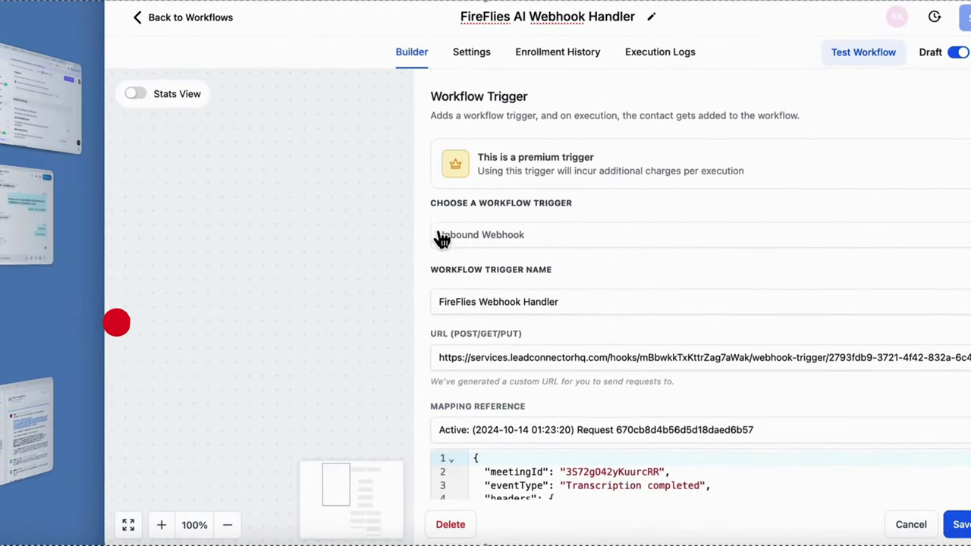
scroll(433, 226, "down", 4)
scroll(523, 316, "up", 2)
scroll(522, 316, "down", 1)
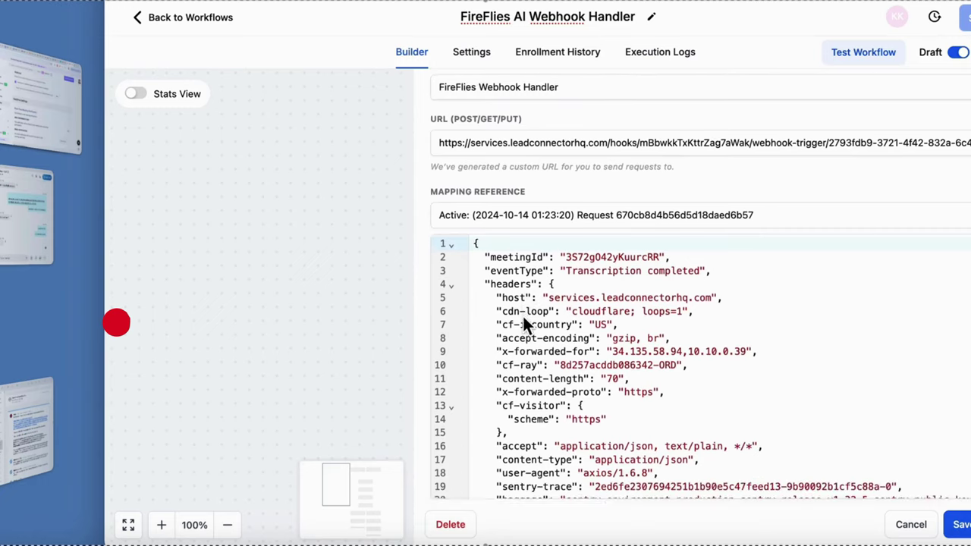
scroll(523, 316, "down", 5)
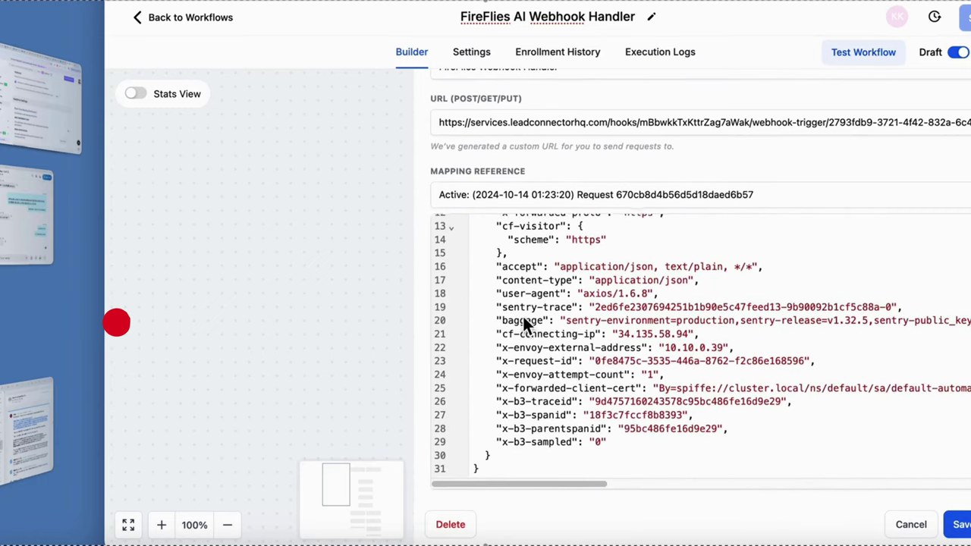
scroll(523, 317, "up", 5)
double_click(524, 238)
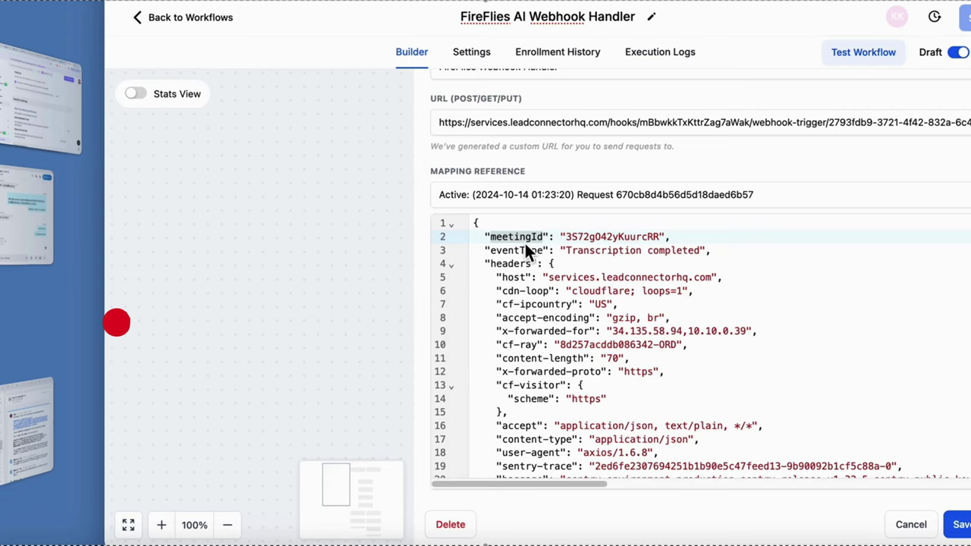
double_click(578, 237)
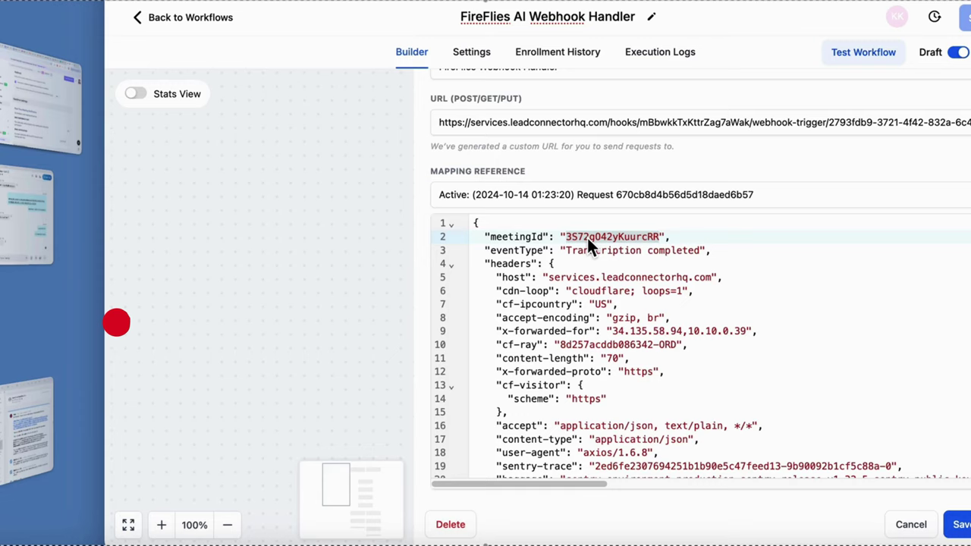
left_click(913, 525)
Step: Open the Get FireFlies.ai Transcript action and look through its custom webhook configuration and saved test response
scroll(708, 227, "down", 2)
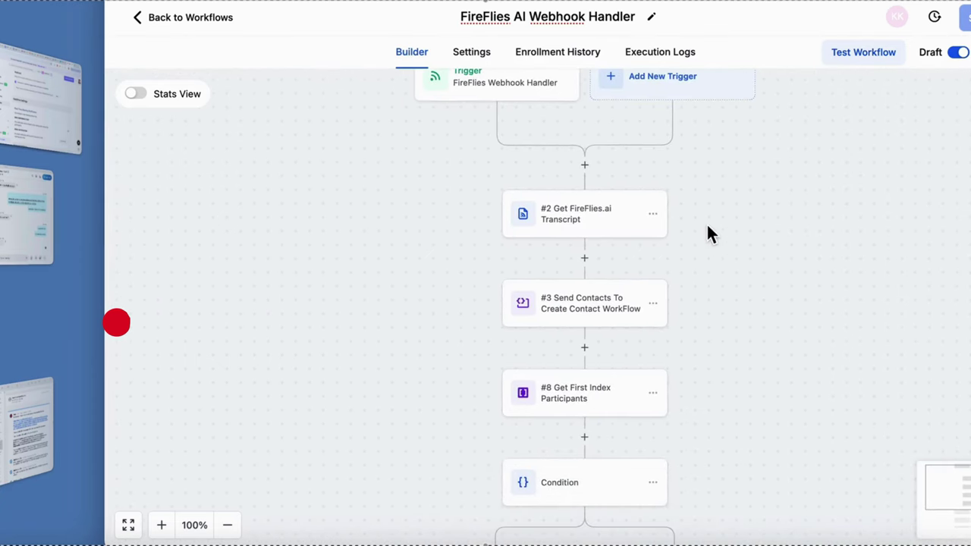
scroll(699, 250, "up", 1)
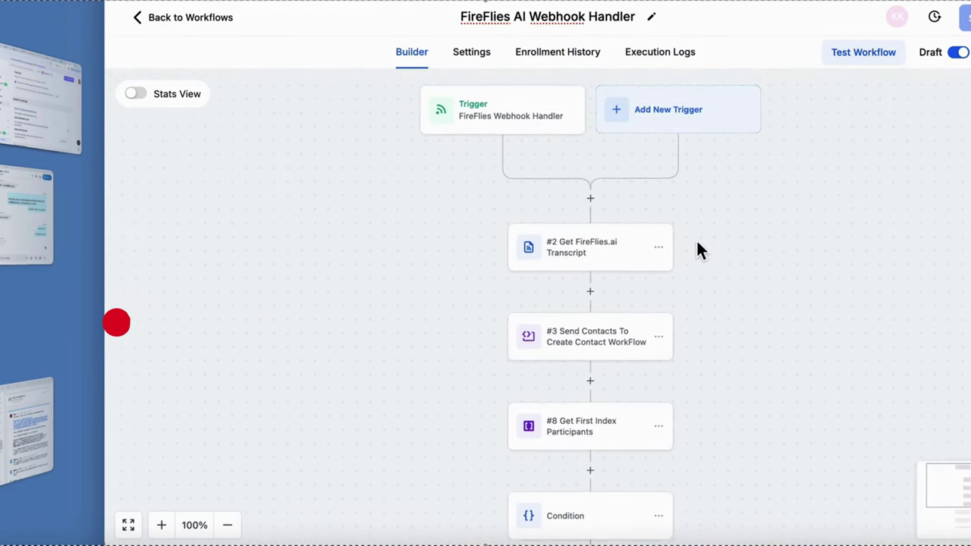
left_click(581, 251)
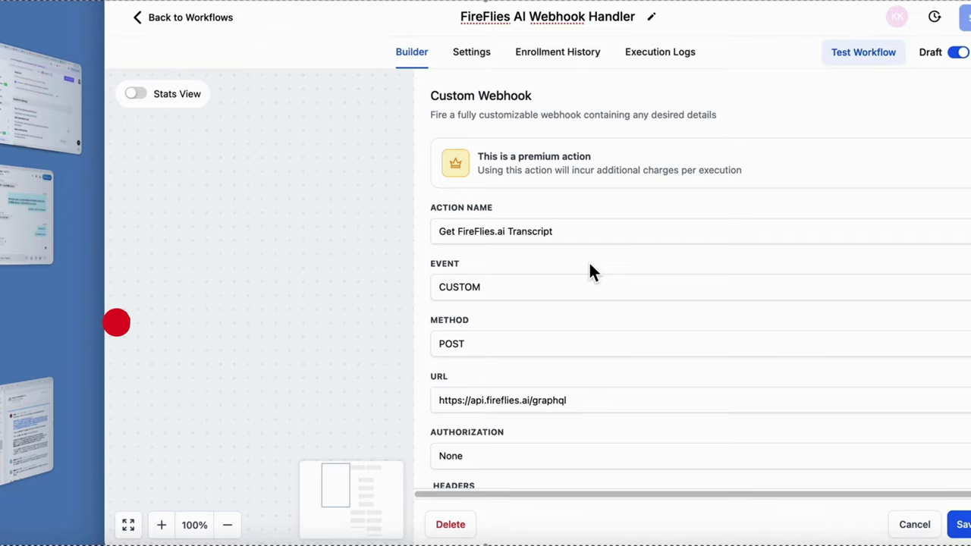
scroll(590, 264, "down", 10)
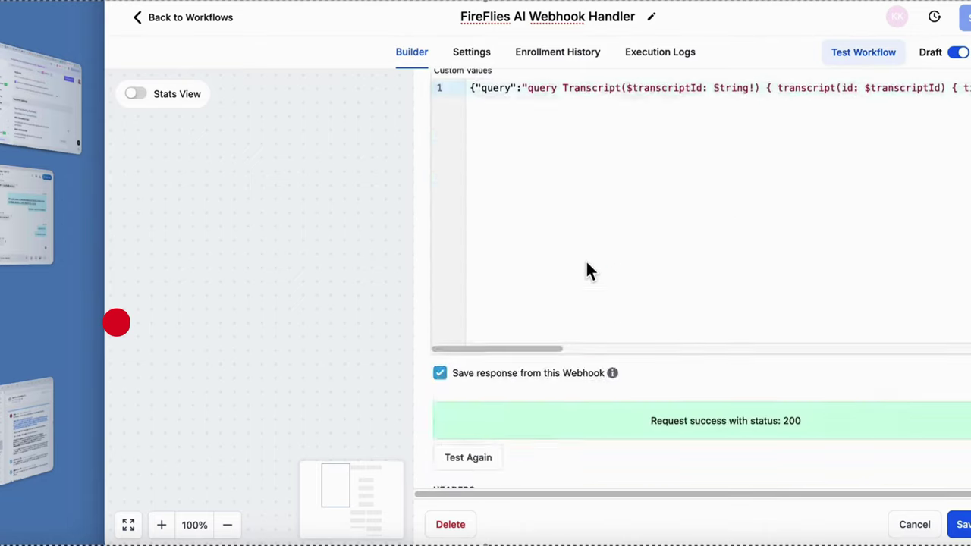
scroll(589, 270, "down", 5)
scroll(589, 270, "up", 3)
scroll(589, 270, "down", 5)
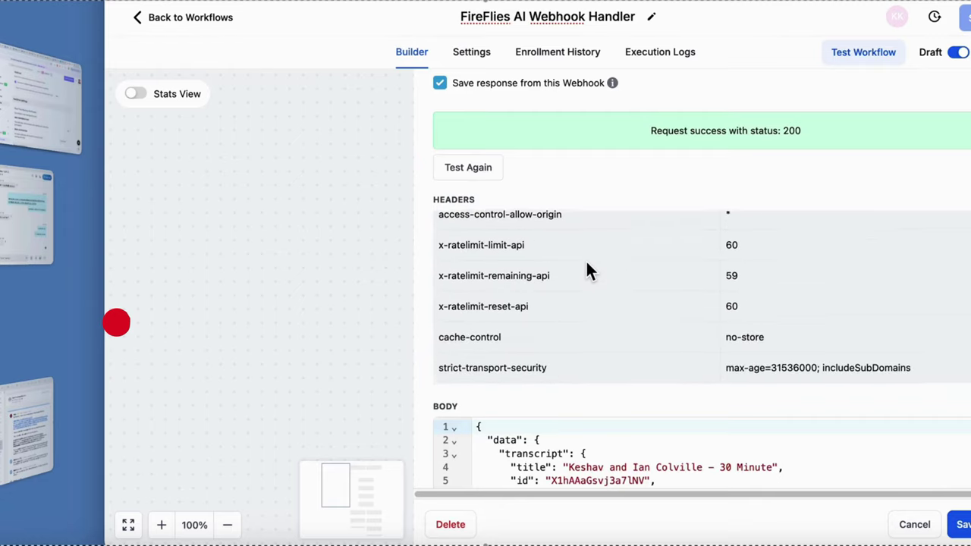
scroll(587, 266, "down", 3)
scroll(586, 262, "up", 15)
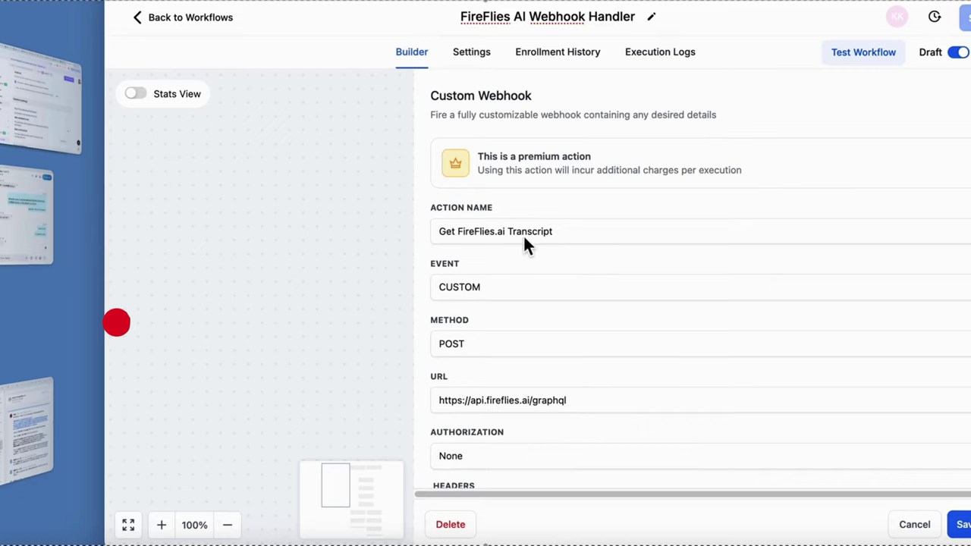
Step: Examine the transcript action's request method, GraphQL endpoint URL and the bearer API key in the Authorization header
scroll(582, 250, "down", 3)
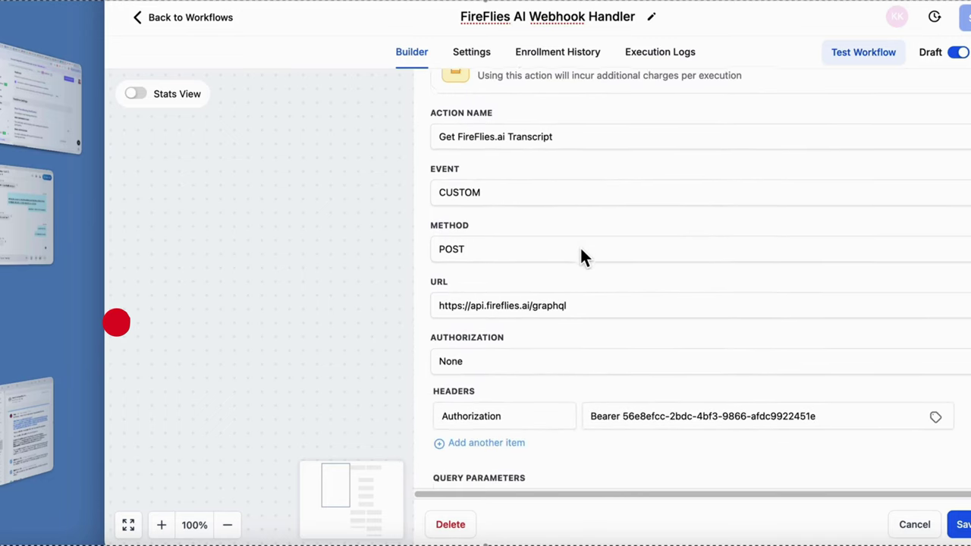
double_click(542, 304)
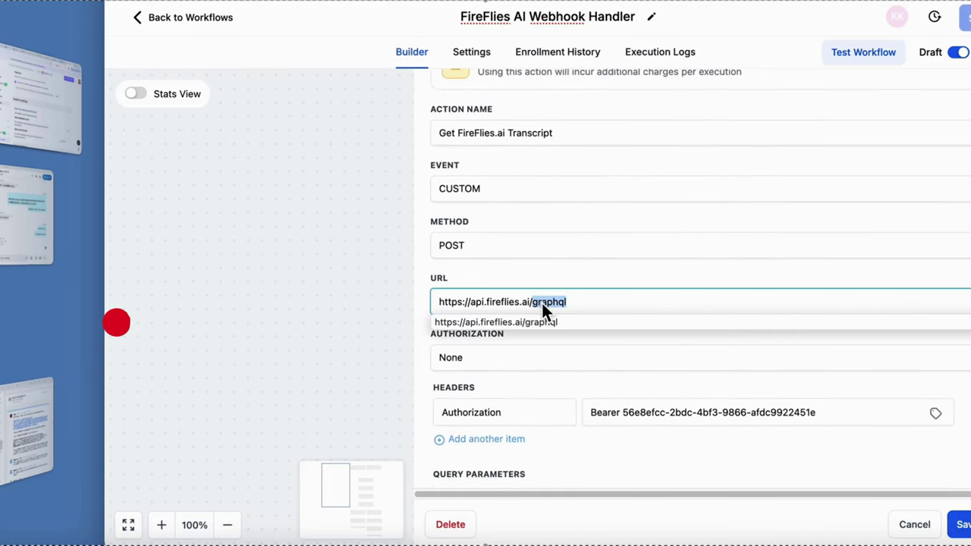
left_click(551, 380)
scroll(551, 385, "down", 3)
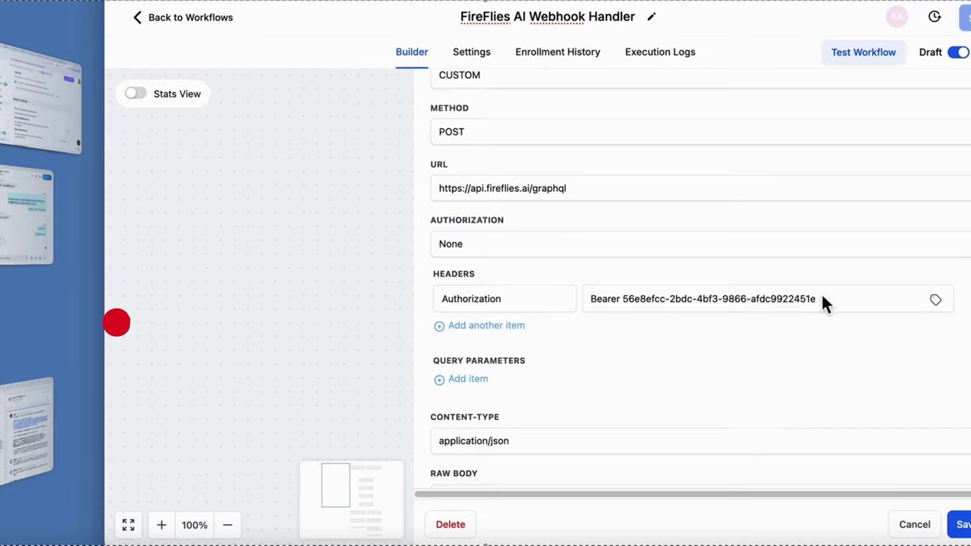
double_click(651, 302)
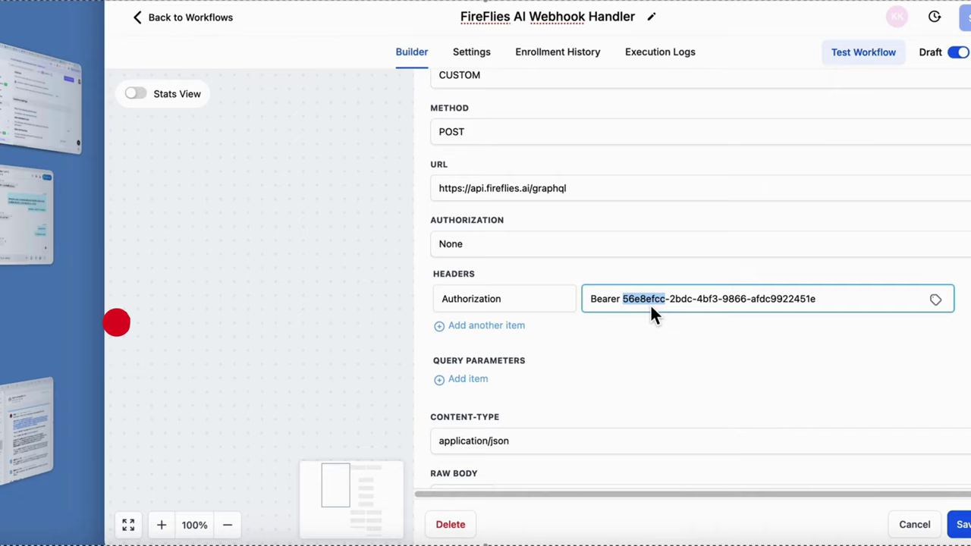
Step: Examine the raw body's transcript query and highlight the inboundWebhookRequest and meetingId parts of the transcriptId variable
scroll(651, 309, "down", 3)
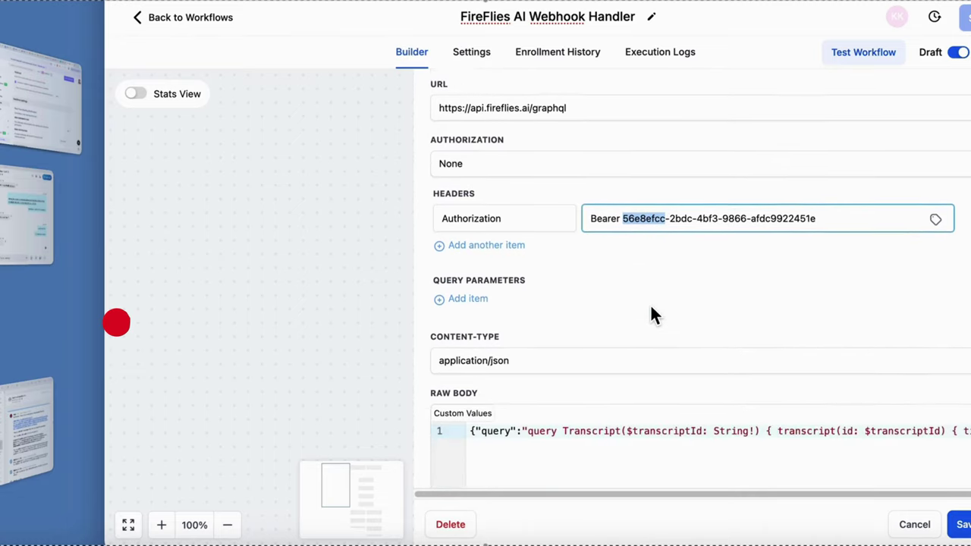
scroll(651, 311, "down", 2)
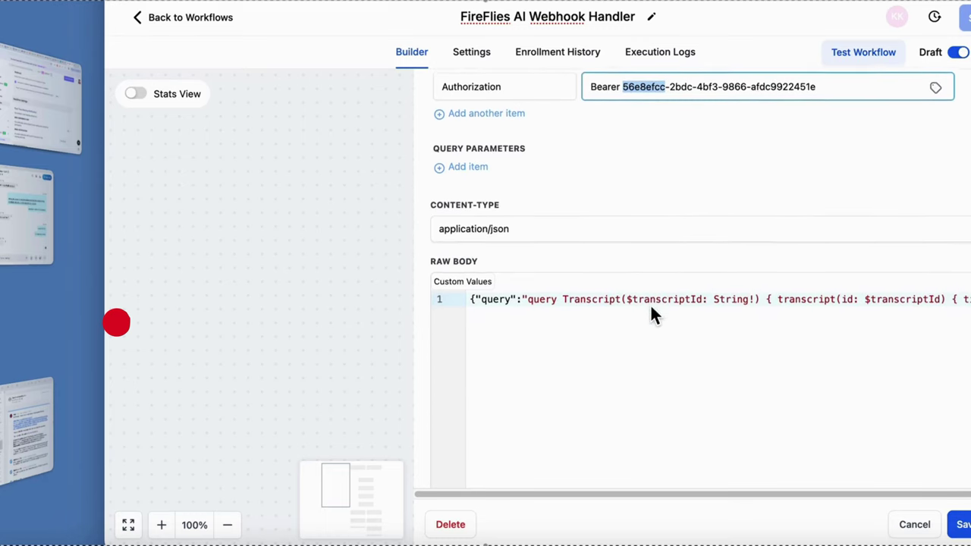
scroll(651, 308, "right", 3)
scroll(651, 307, "right", 10)
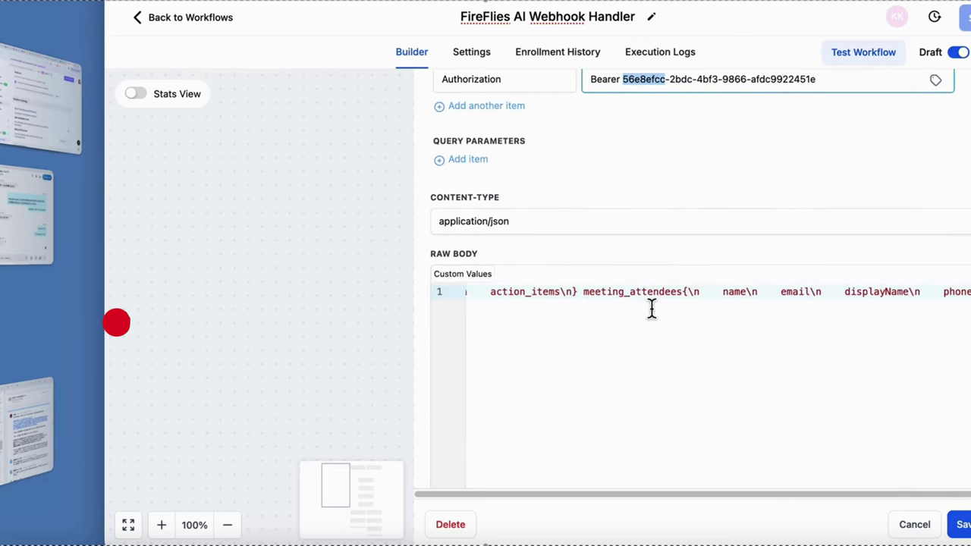
scroll(652, 309, "right", 3)
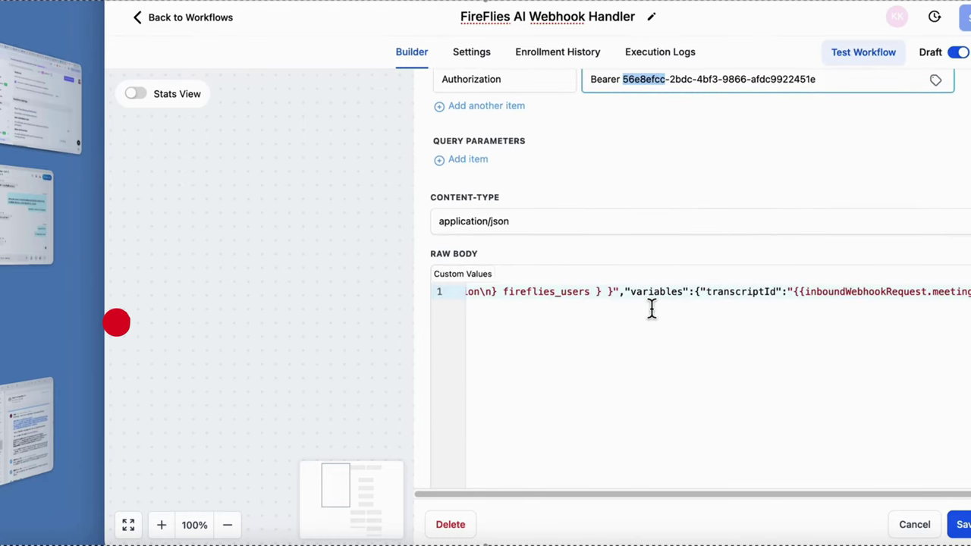
scroll(651, 309, "left", 15)
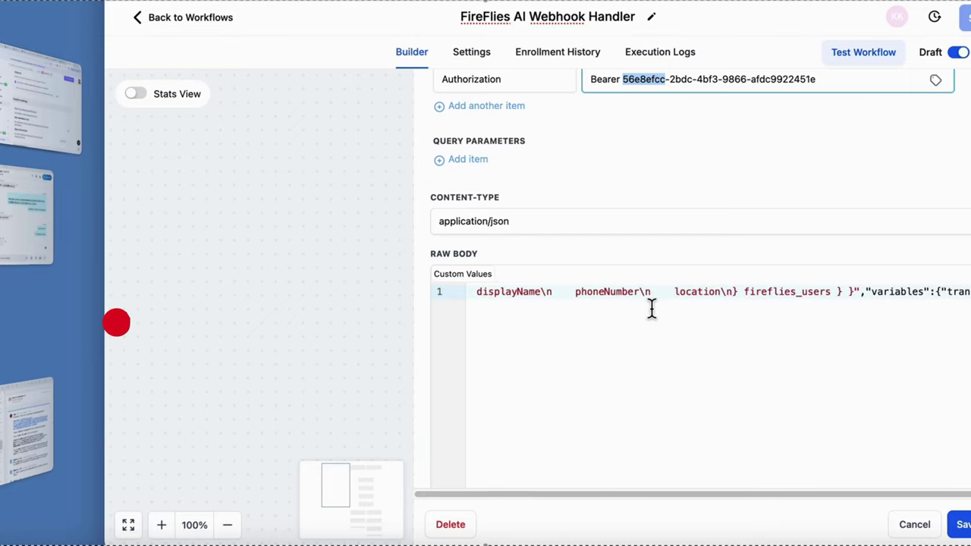
scroll(651, 307, "left", 5)
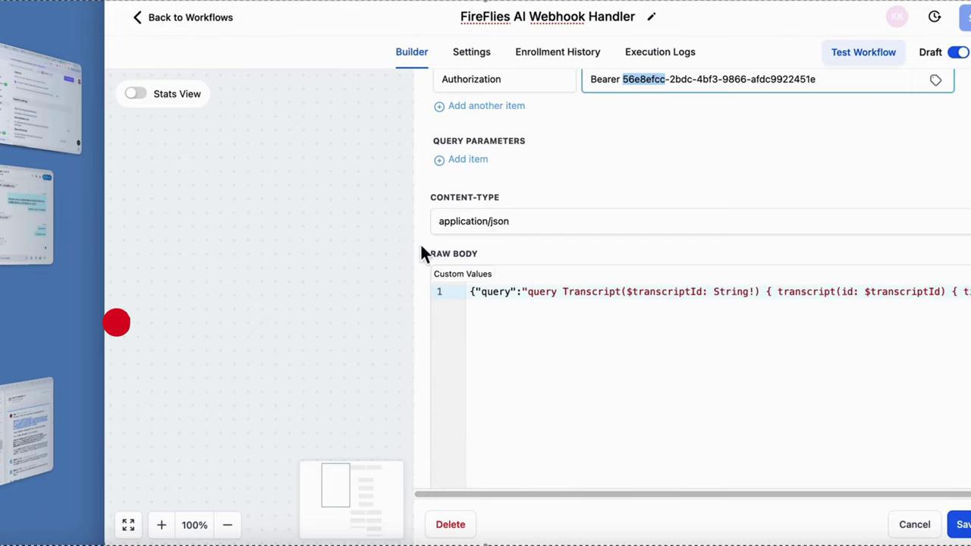
scroll(581, 319, "right", 15)
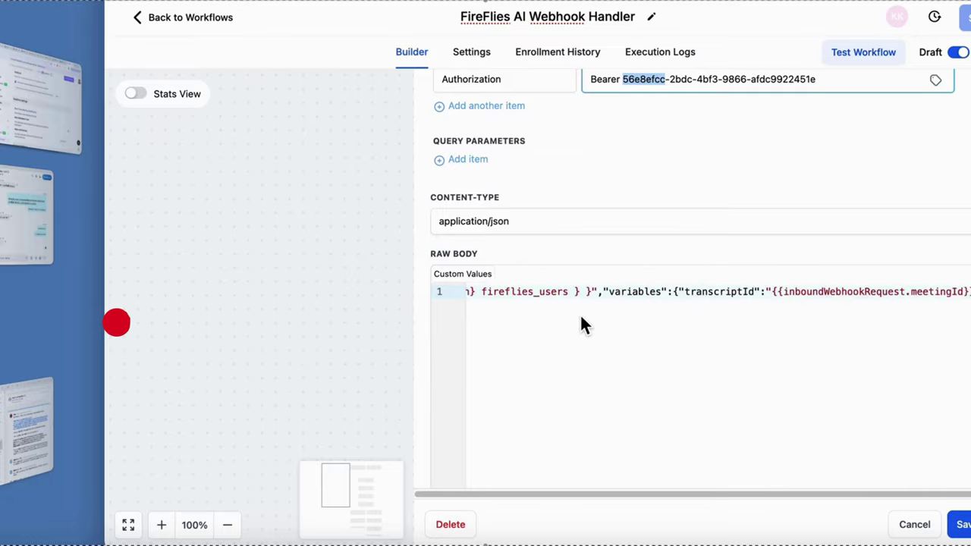
double_click(834, 292)
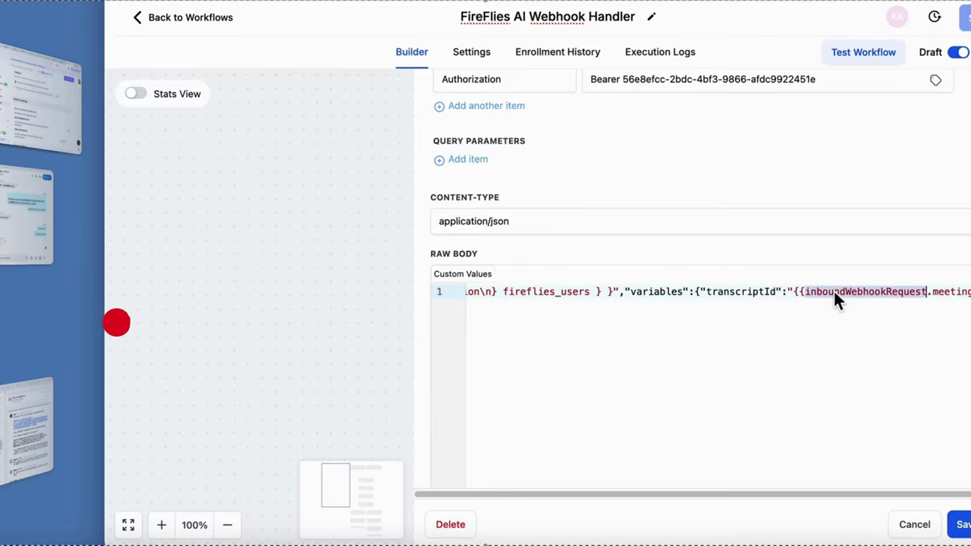
double_click(952, 292)
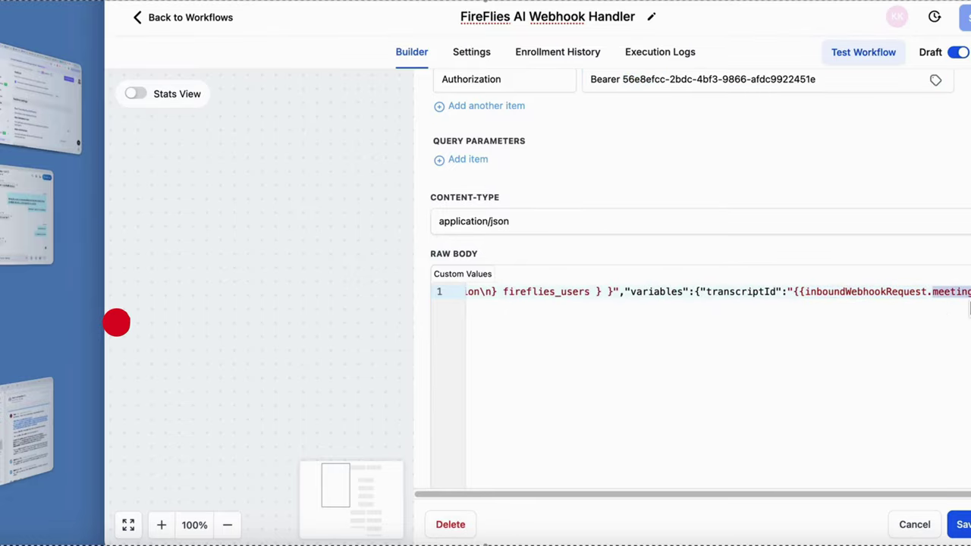
Step: Check the option for saving the webhook's response and its test result, and close the transcript action without saving
scroll(965, 304, "down", 5)
scroll(965, 296, "up", 4)
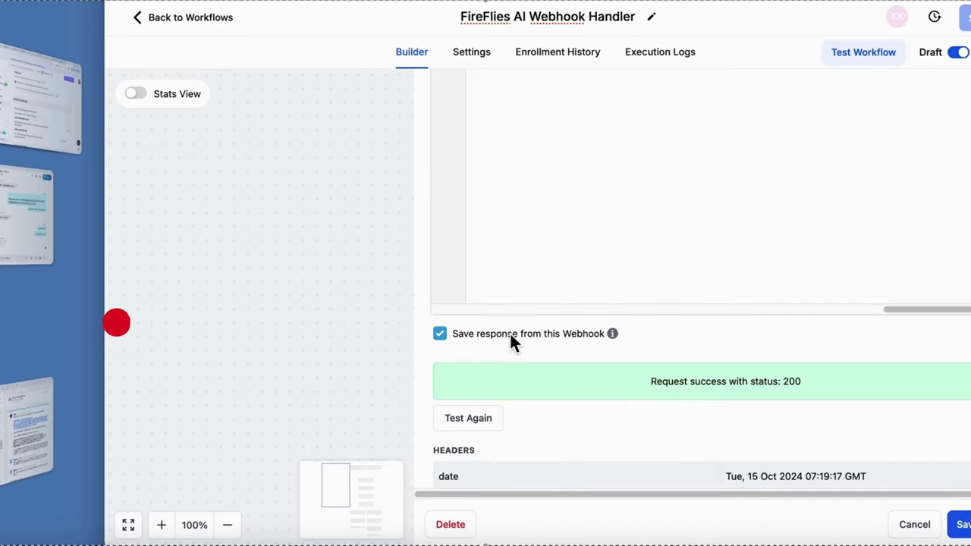
left_click(917, 526)
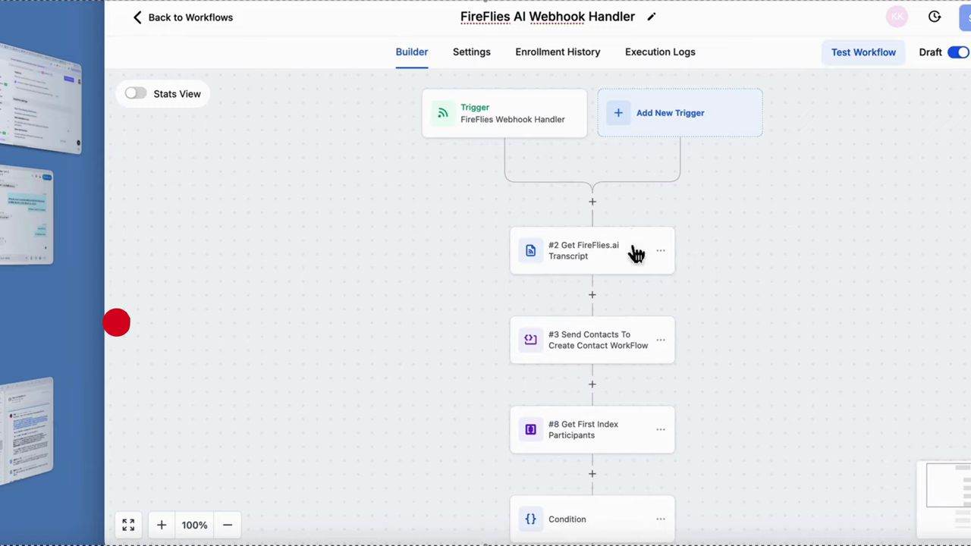
Step: Open the Get First Index Participants action, check its find-by-index setup on meeting_attendees, and close it without saving
left_click_drag(764, 375, 743, 261)
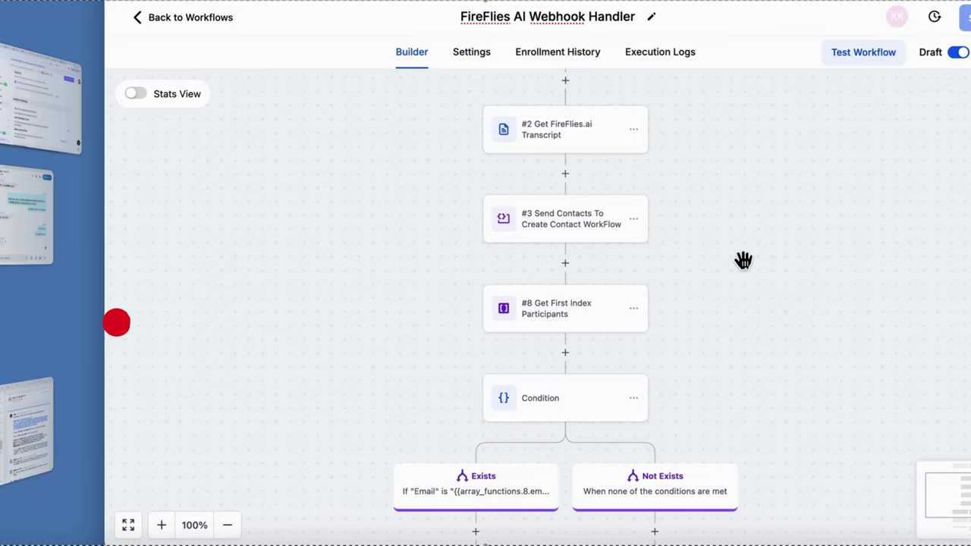
scroll(743, 261, "down", 1)
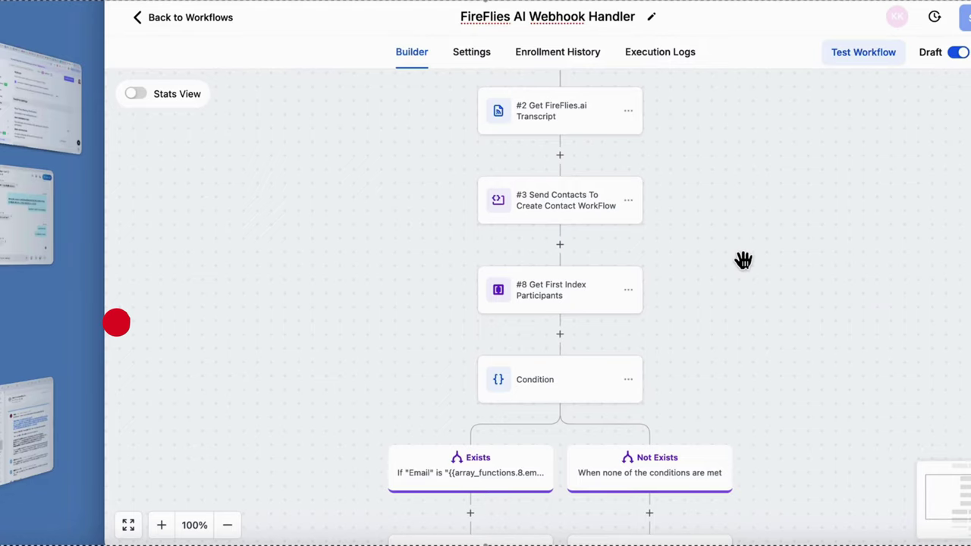
scroll(743, 260, "down", 3)
left_click(546, 238)
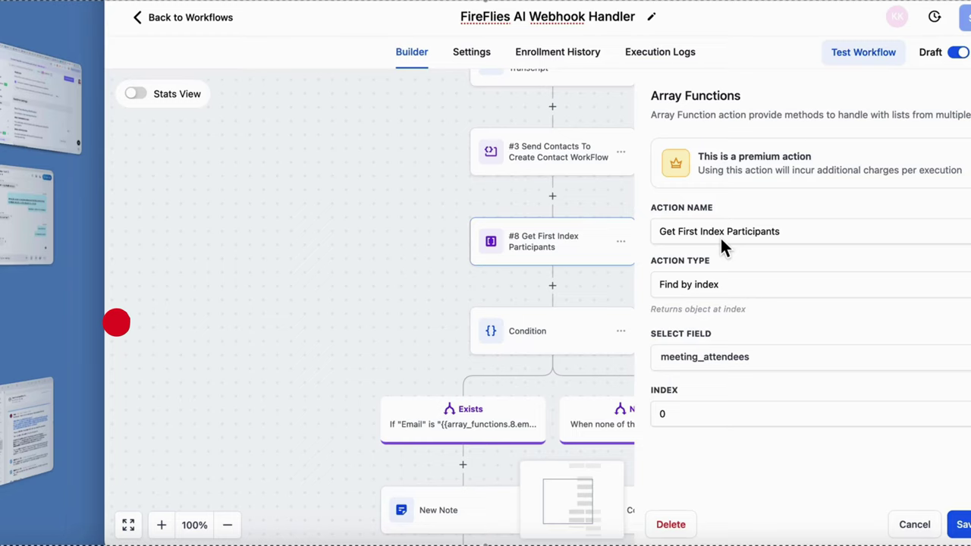
left_click(908, 524)
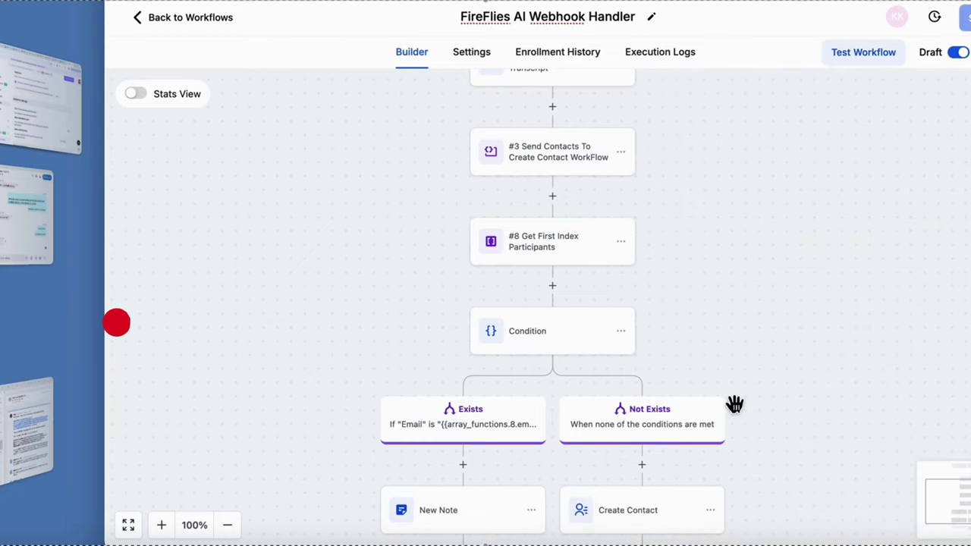
Step: Open the Condition action, examine the Exists branch's email rule and the None Branch, and close it without saving
scroll(749, 286, "down", 4)
left_click(512, 296)
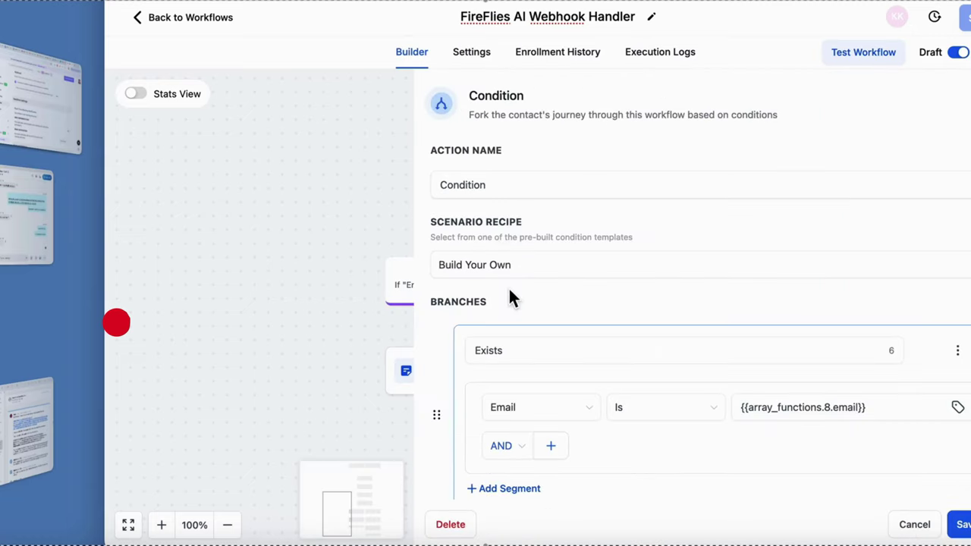
scroll(600, 338, "down", 2)
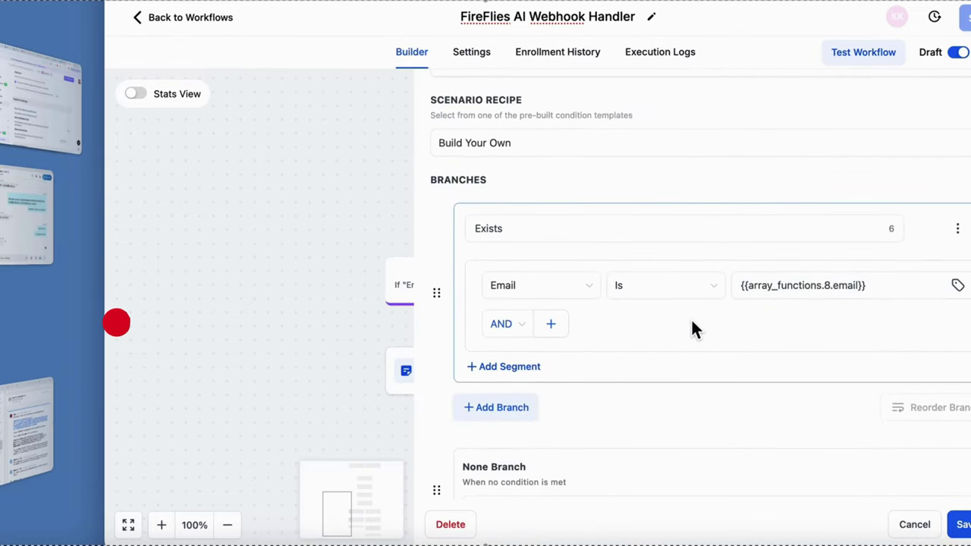
scroll(691, 327, "up", 3)
left_click(910, 525)
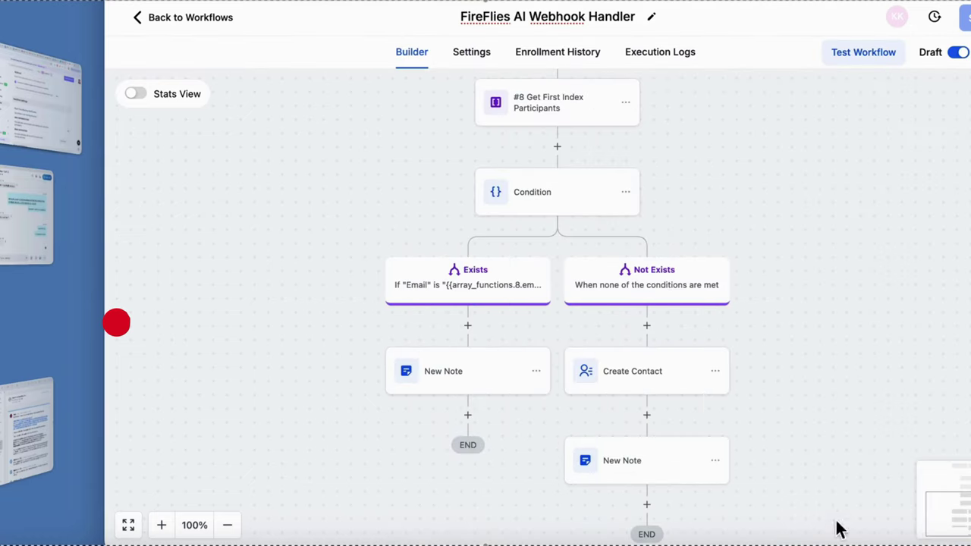
Step: Read the note template in the Exists branch's New Note and check the Not Exists branch's settings, closing both without saving
left_click(477, 370)
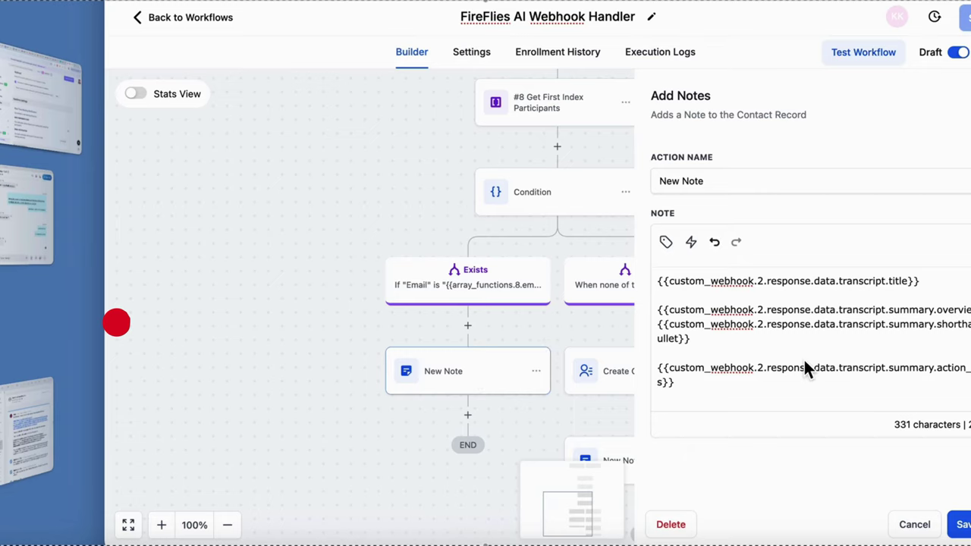
scroll(831, 359, "down", 2)
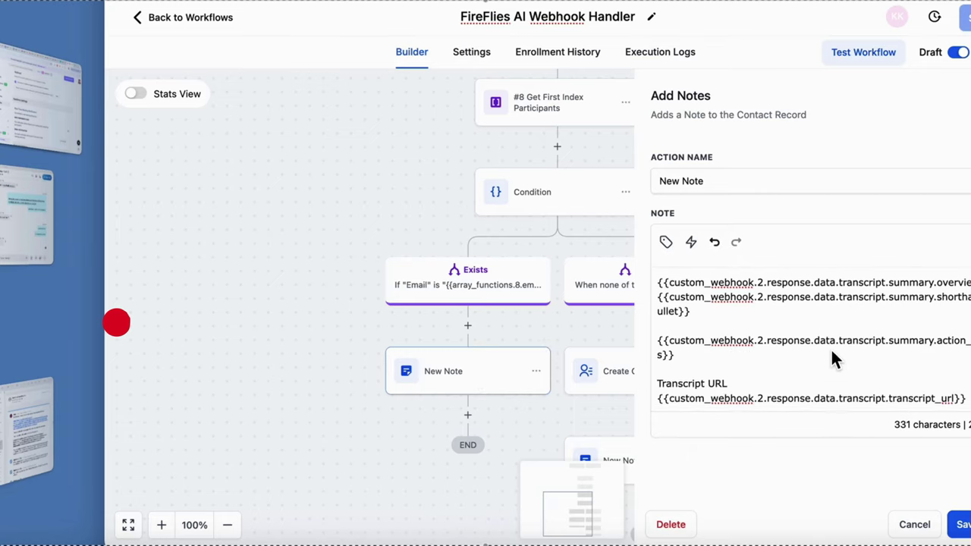
left_click(910, 525)
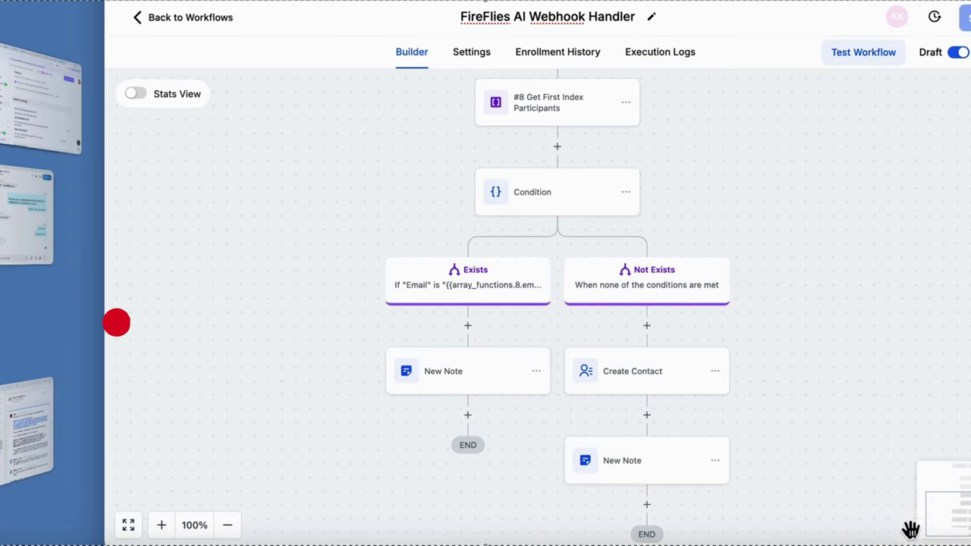
left_click(685, 289)
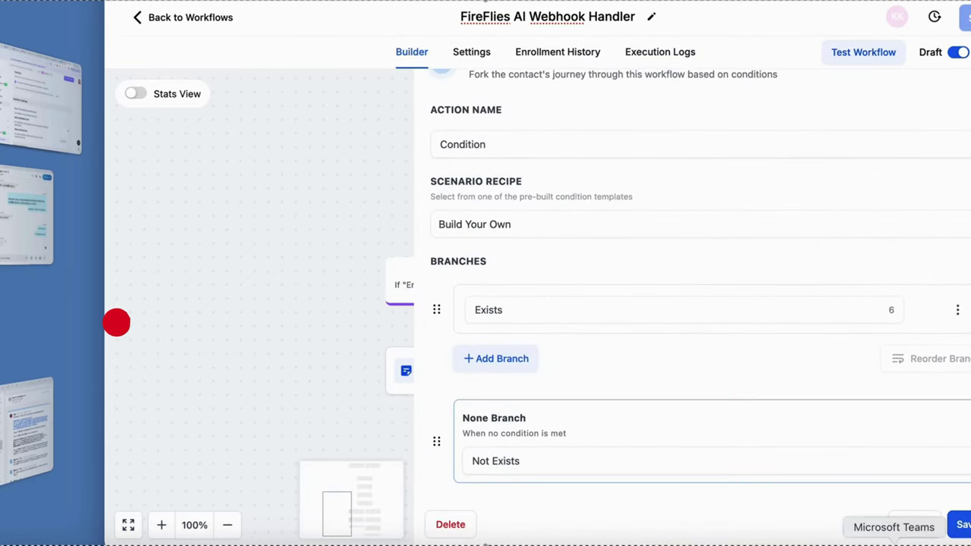
left_click(915, 525)
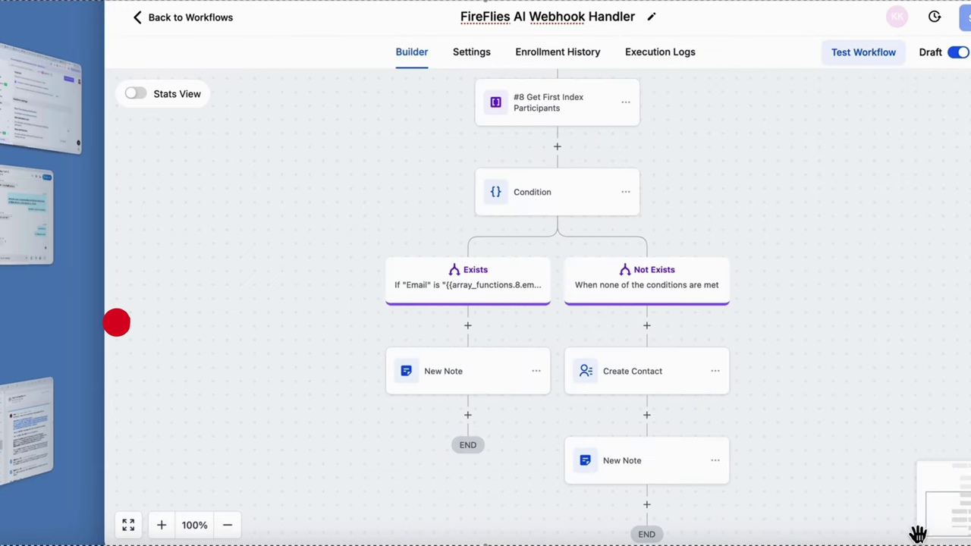
Step: Check the Create Contact field mappings and the New Note template under the Not Exists branch, closing both without saving
left_click(647, 393)
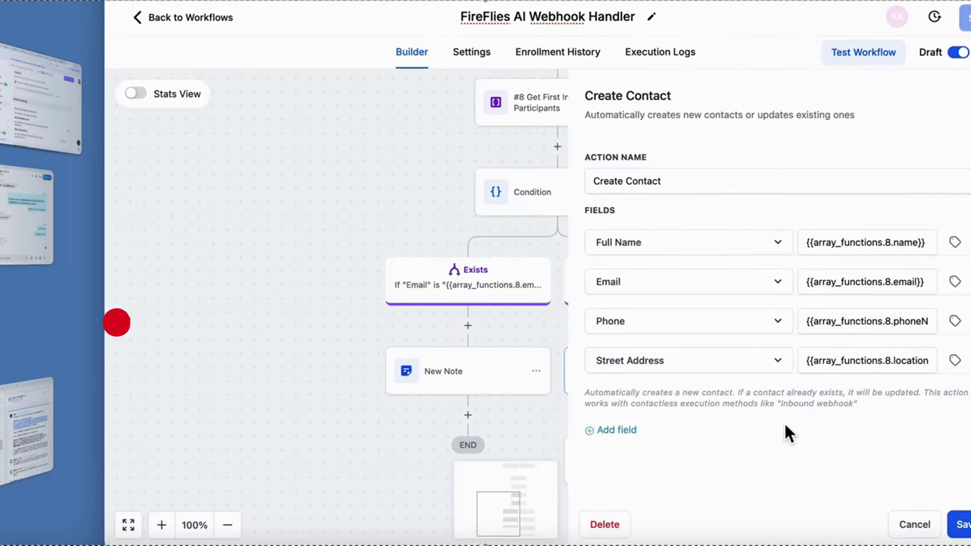
left_click(904, 526)
left_click(665, 457)
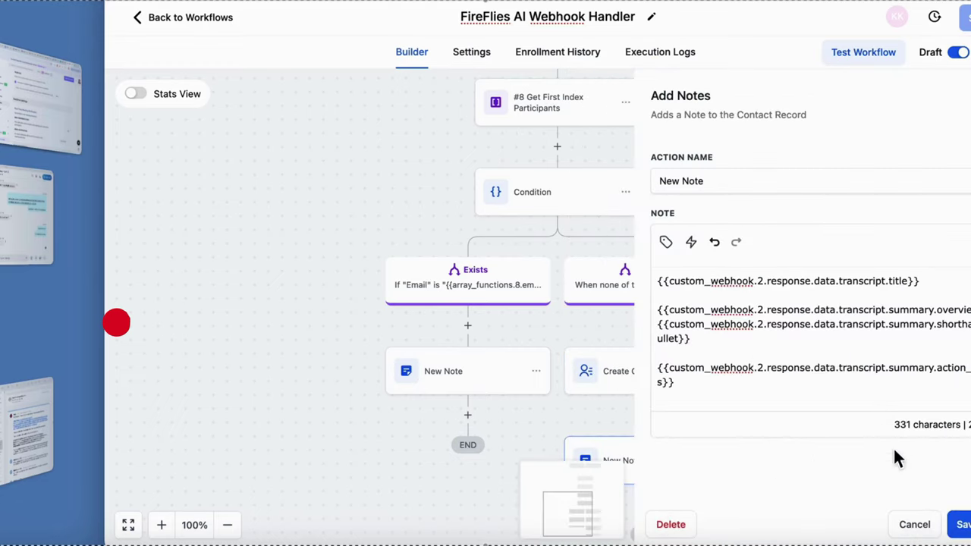
left_click(910, 524)
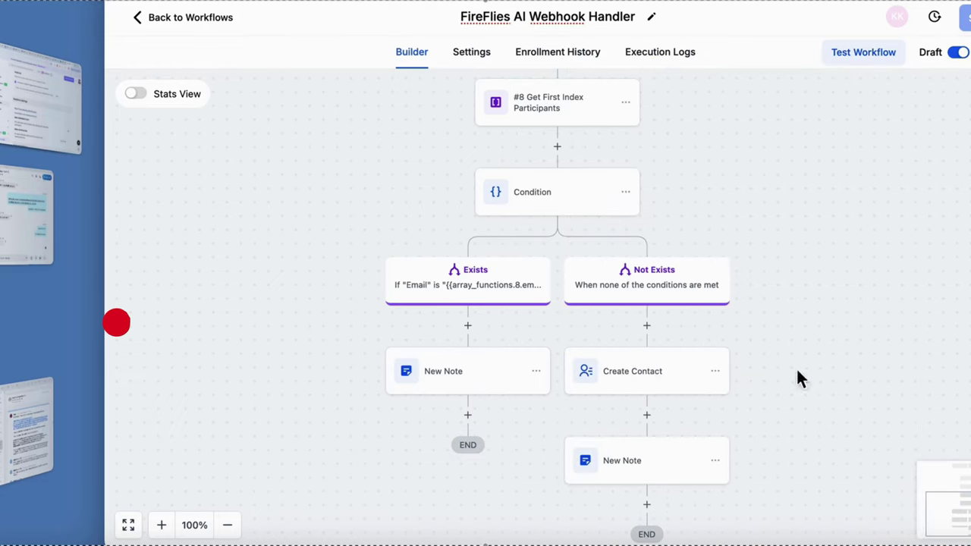
Step: Switch to the Create Contact From Participants workflow and look over its trigger and branches
left_click(747, 1)
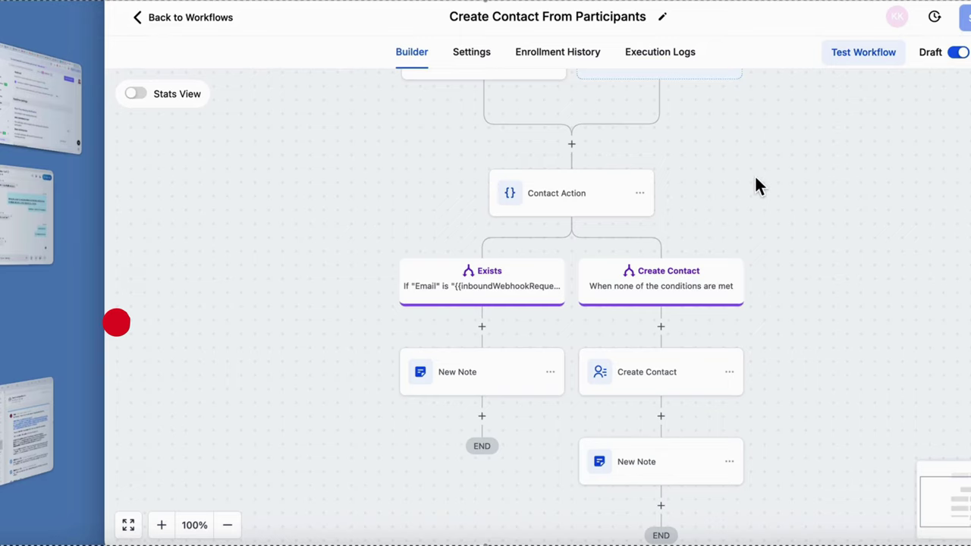
scroll(755, 182, "up", 5)
scroll(755, 182, "down", 2)
scroll(755, 179, "down", 5)
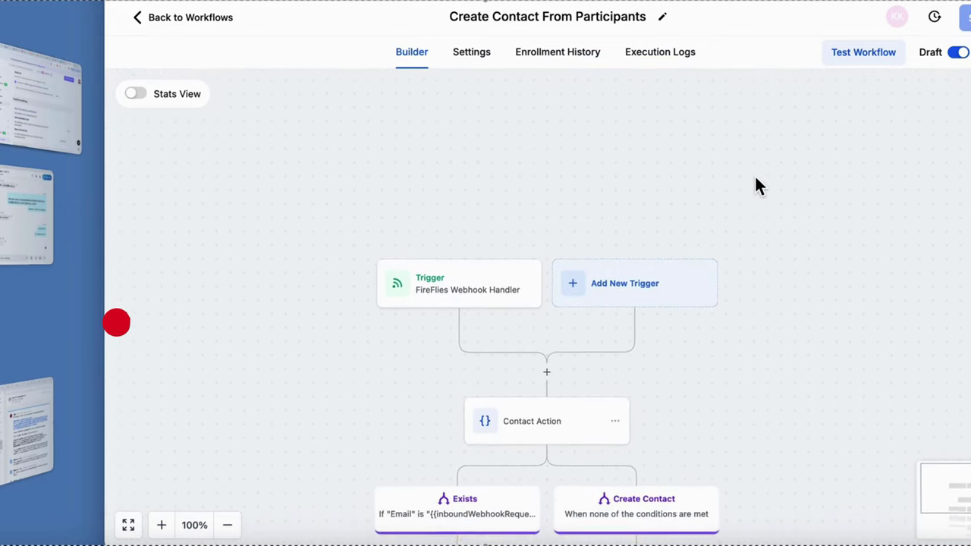
Step: Open the FireFlies Webhook Handler trigger, examine its webhook URL and mapping reference data, and close it without saving
left_click(429, 173)
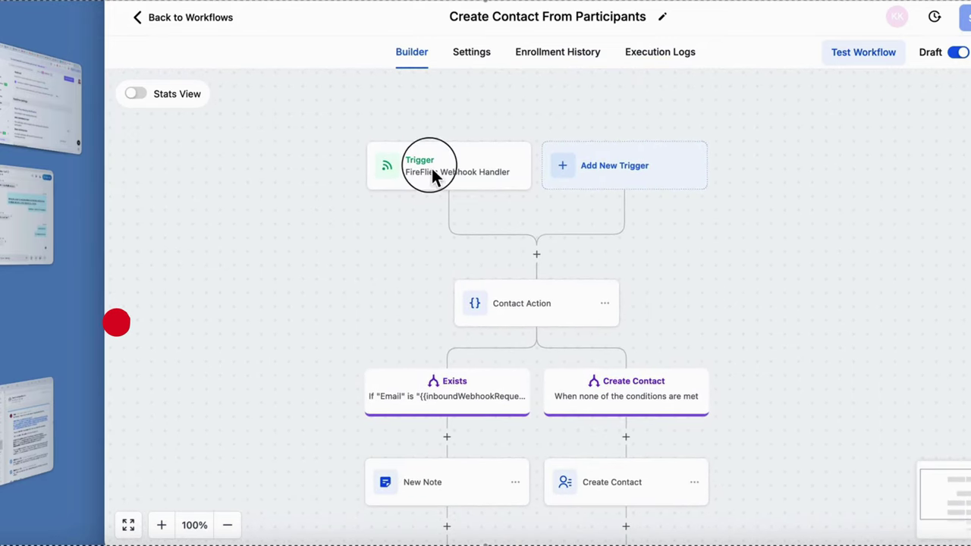
scroll(672, 370, "down", 5)
scroll(672, 373, "up", 4)
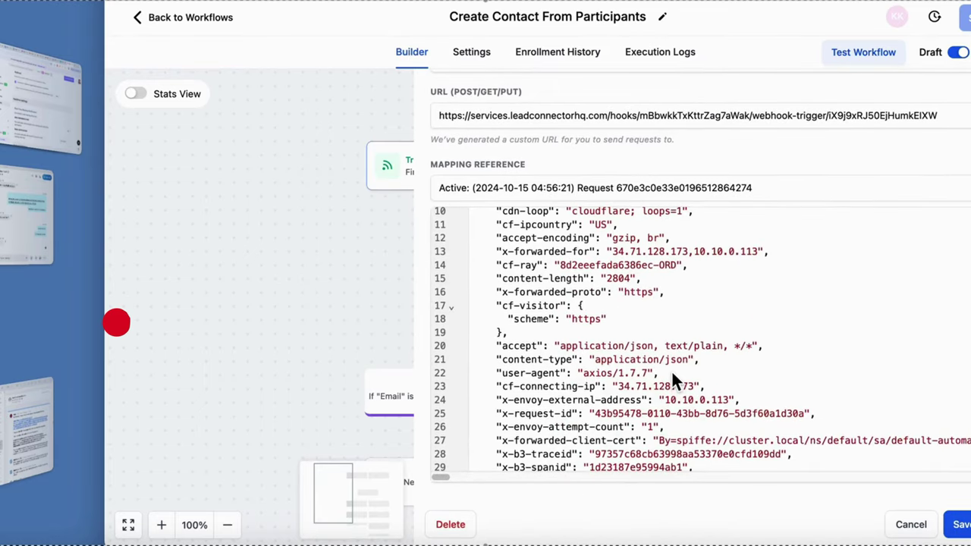
scroll(672, 373, "down", 5)
scroll(672, 370, "up", 2)
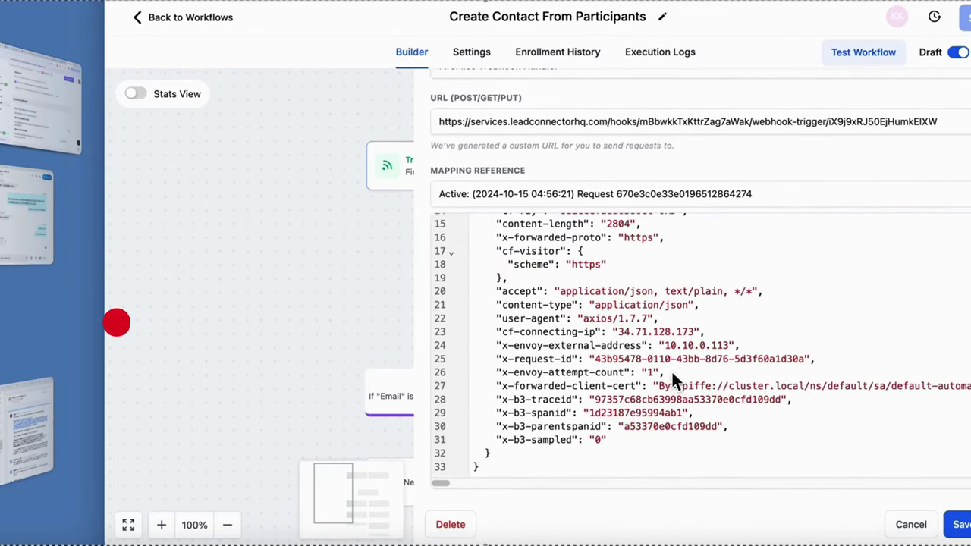
left_click(911, 525)
Step: Open the Contact Action condition, examine the Exists branch's email rule and the None Branch, and close it without saving
scroll(672, 341, "down", 2)
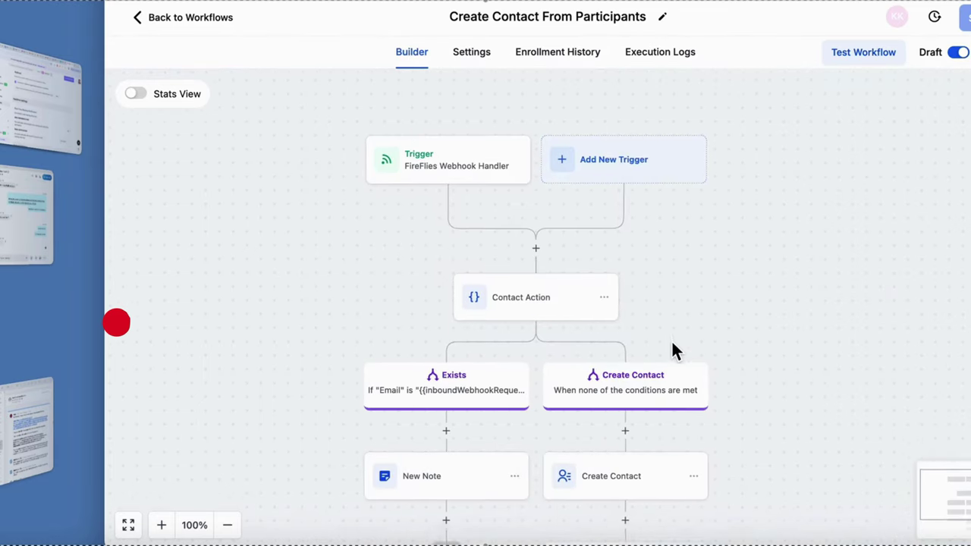
left_click(489, 241)
scroll(682, 326, "down", 5)
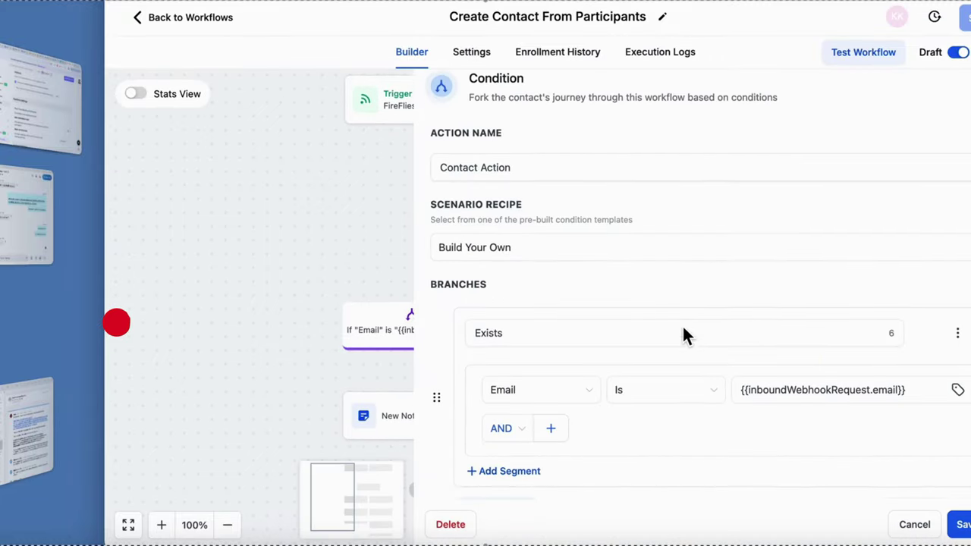
scroll(875, 247, "up", 1)
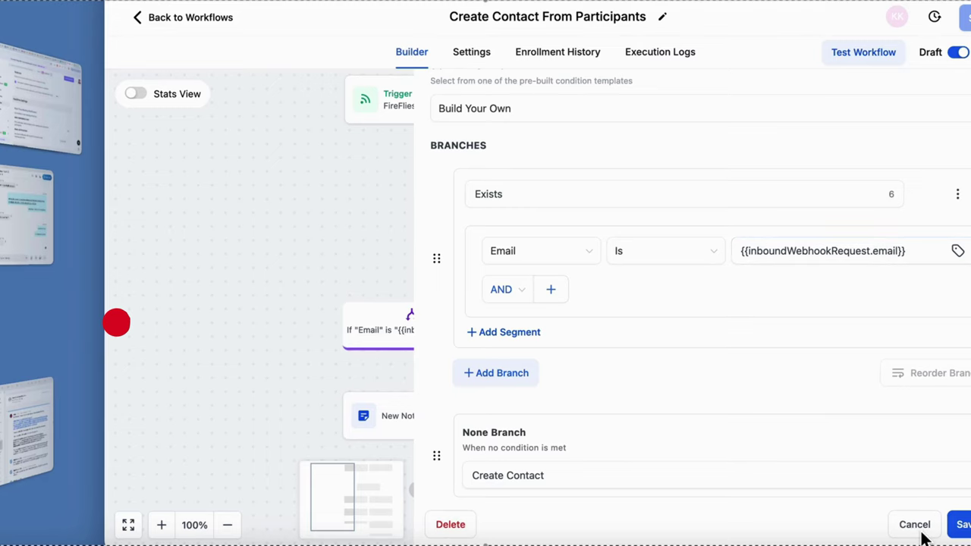
left_click(921, 531)
scroll(741, 389, "down", 2)
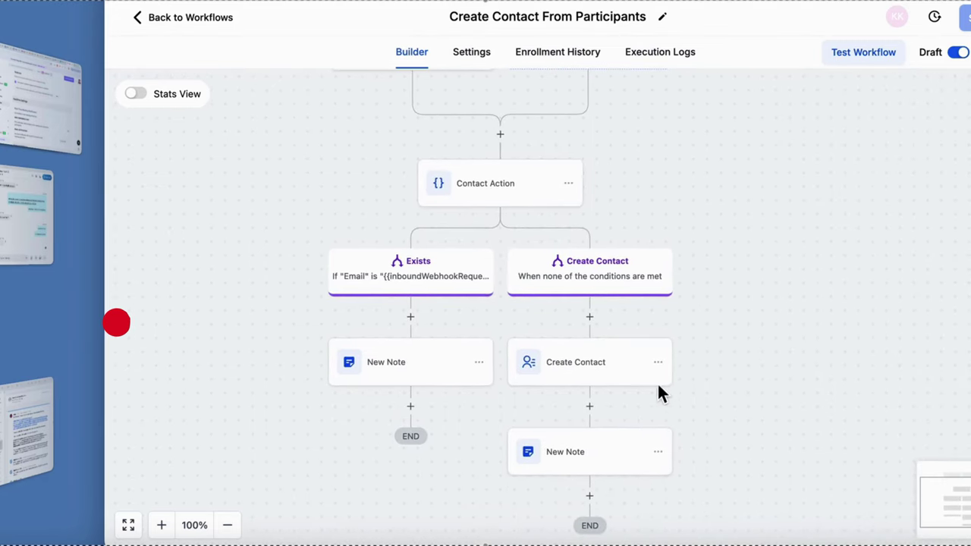